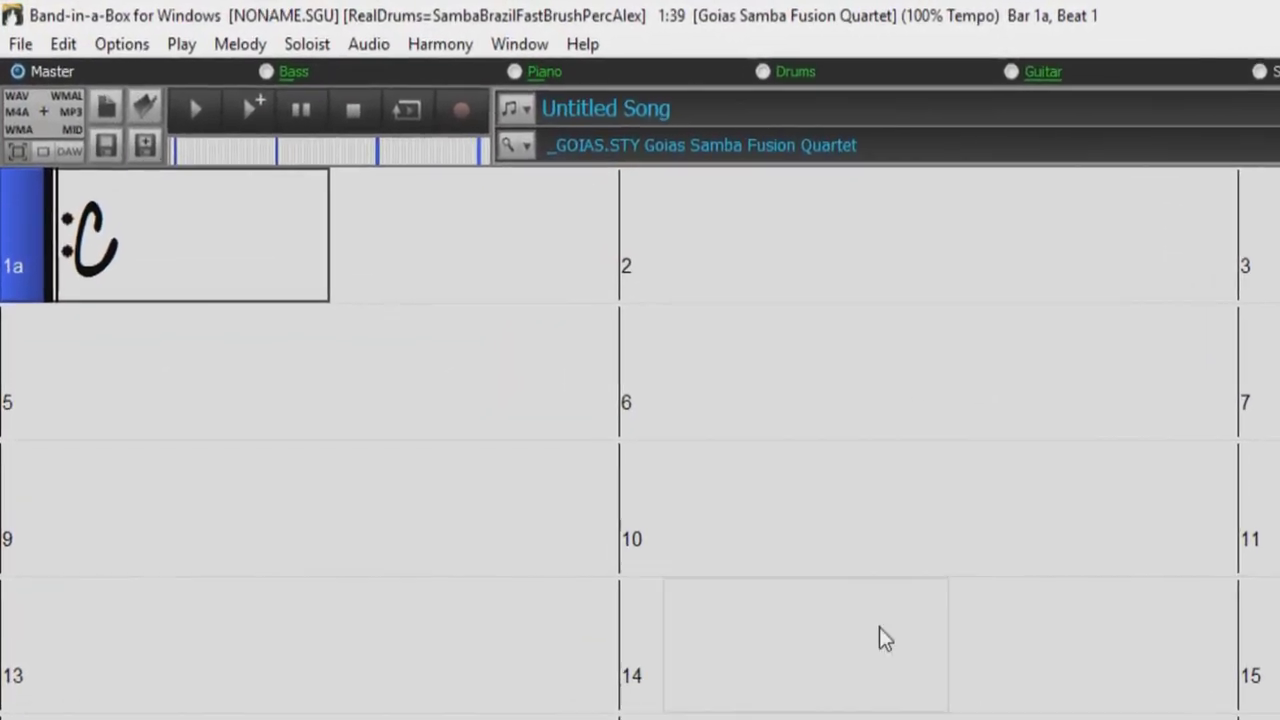
Step: Audition _CHUGGIN, _RONDA and _FELDMAN in the StylePicker, finishing on _MISSED (Missed Fingerpicking Songwriter)
left_click(537, 152)
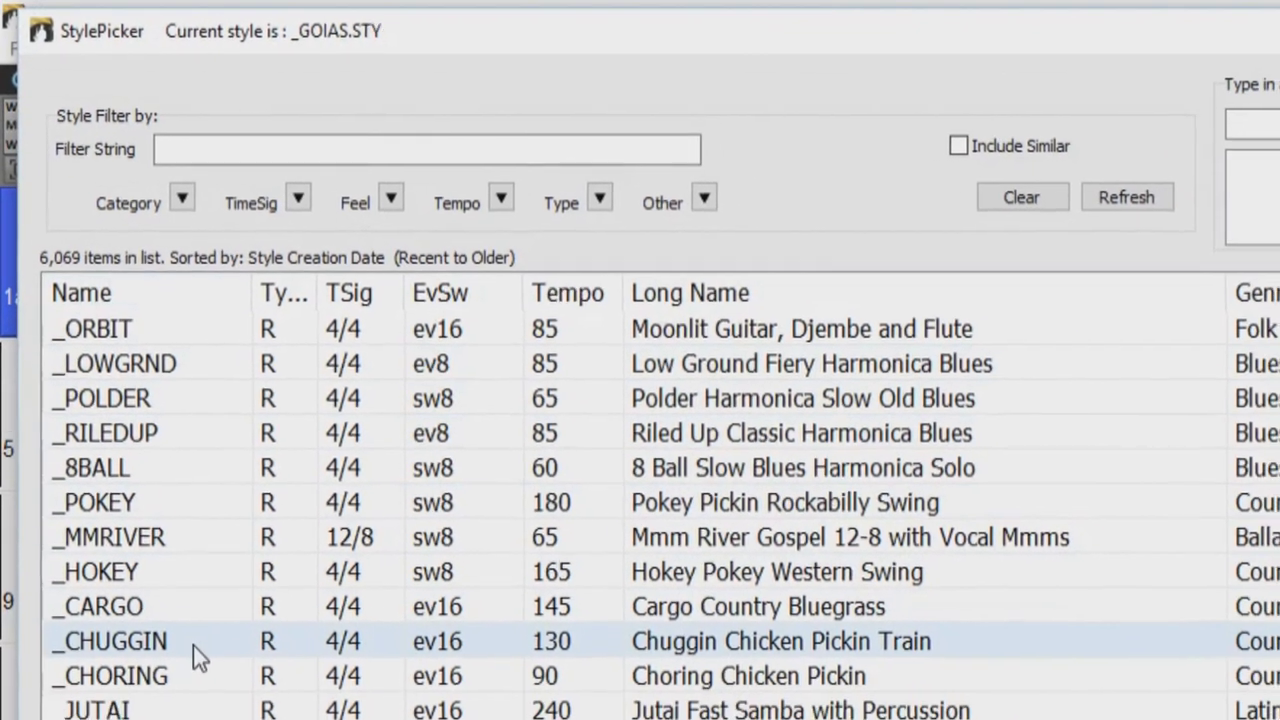
left_click(182, 608)
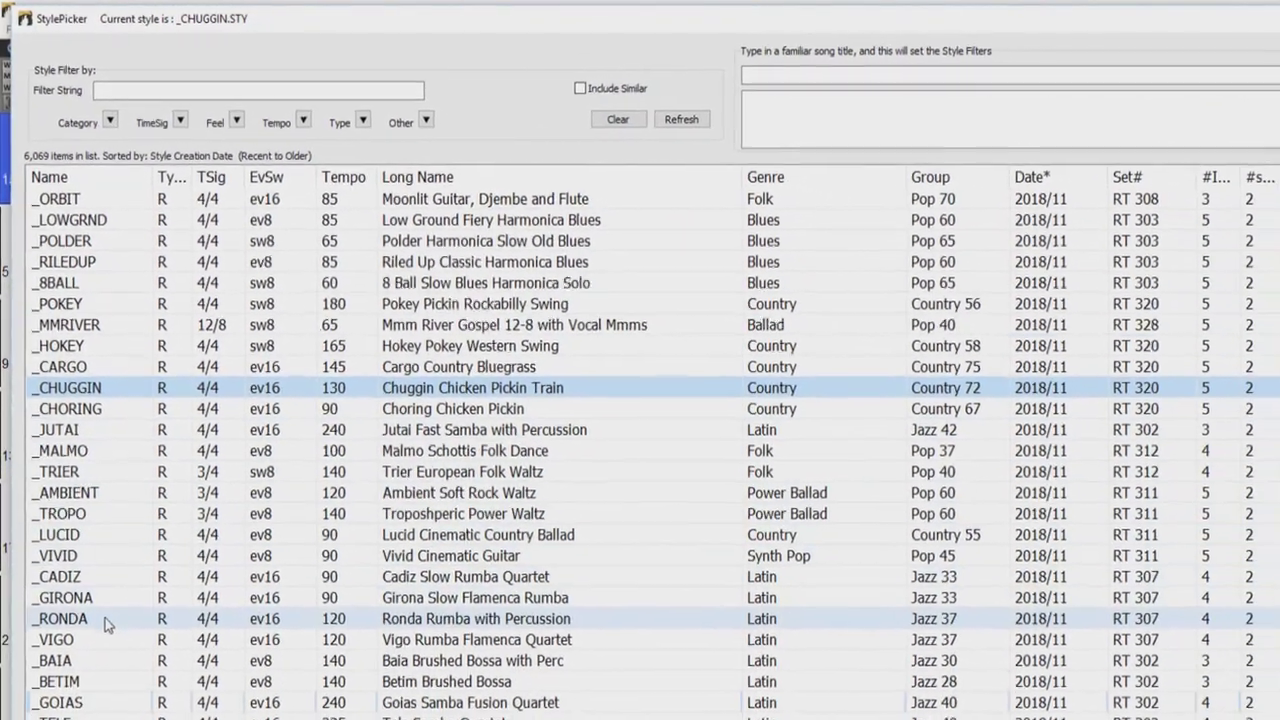
left_click(105, 618)
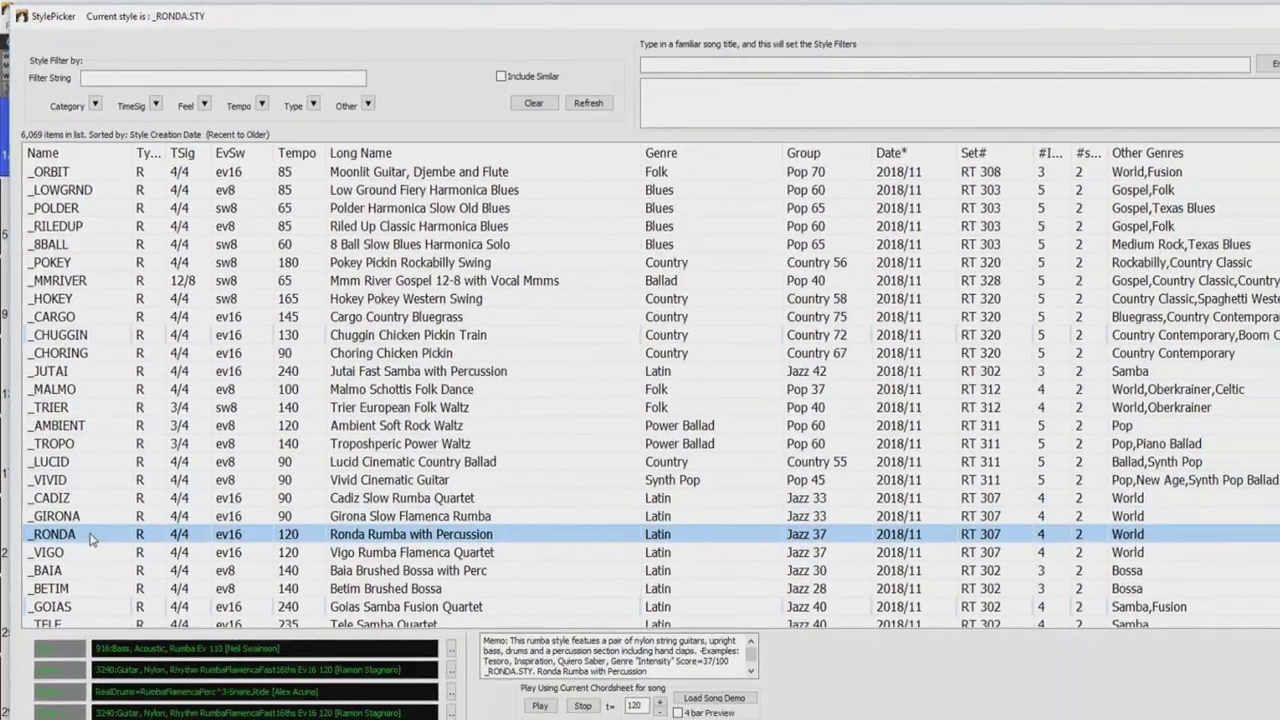
scroll(90, 540, "down", 9)
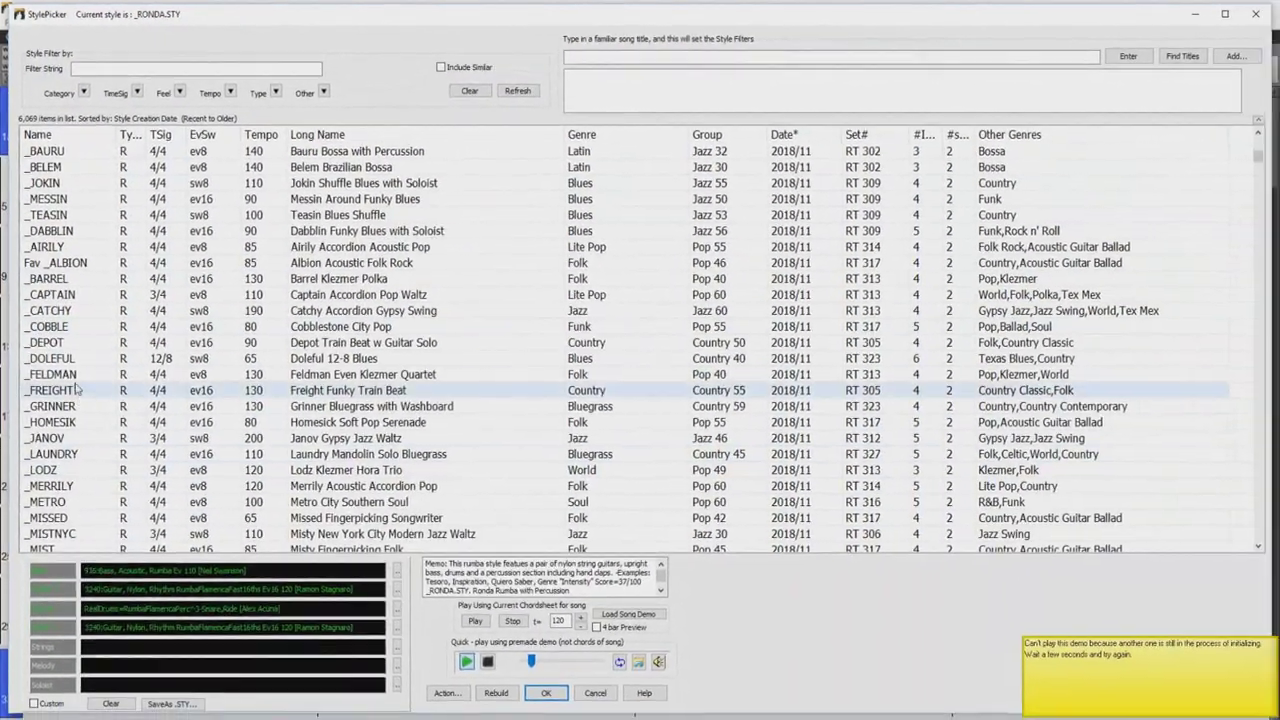
left_click(74, 375)
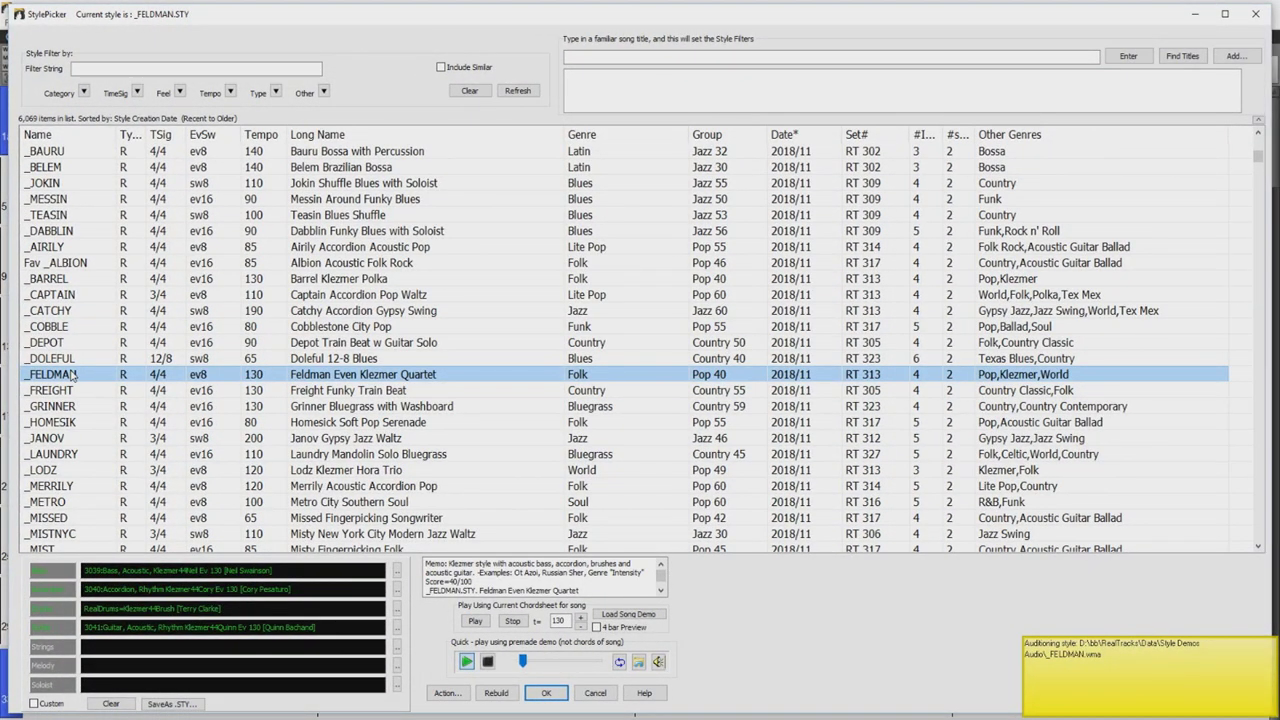
scroll(80, 387, "down", 3)
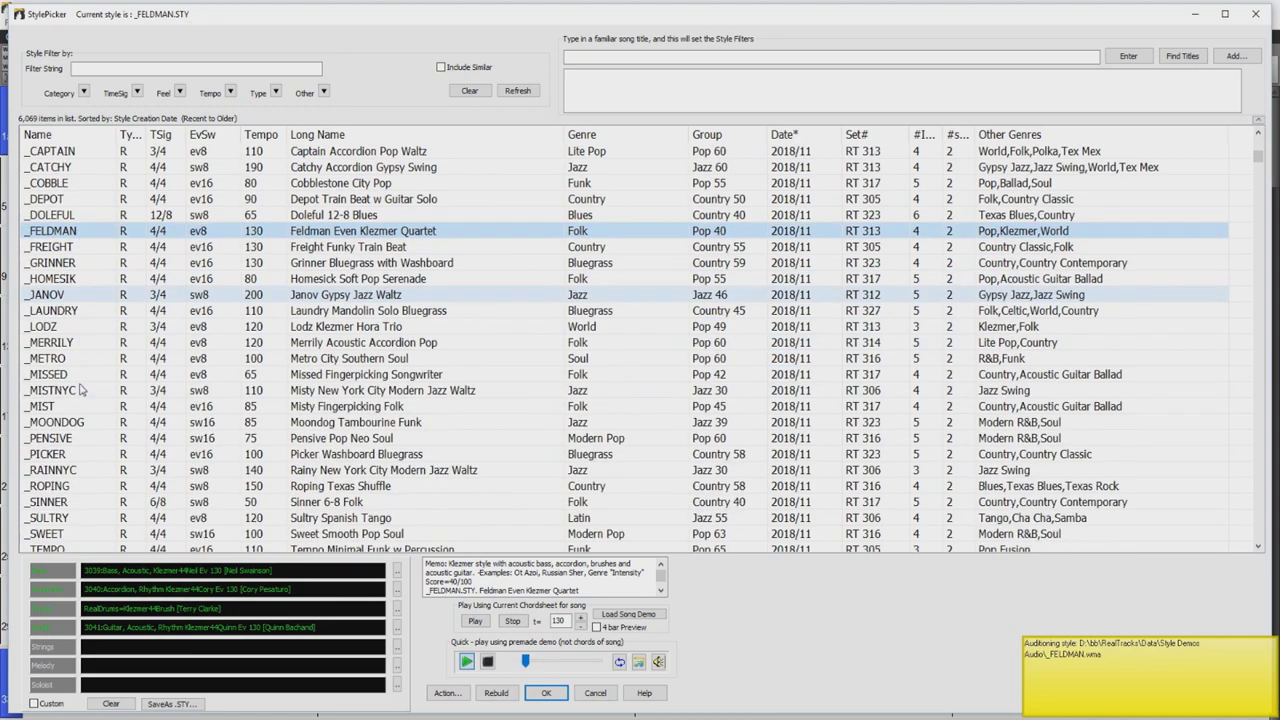
left_click(81, 378)
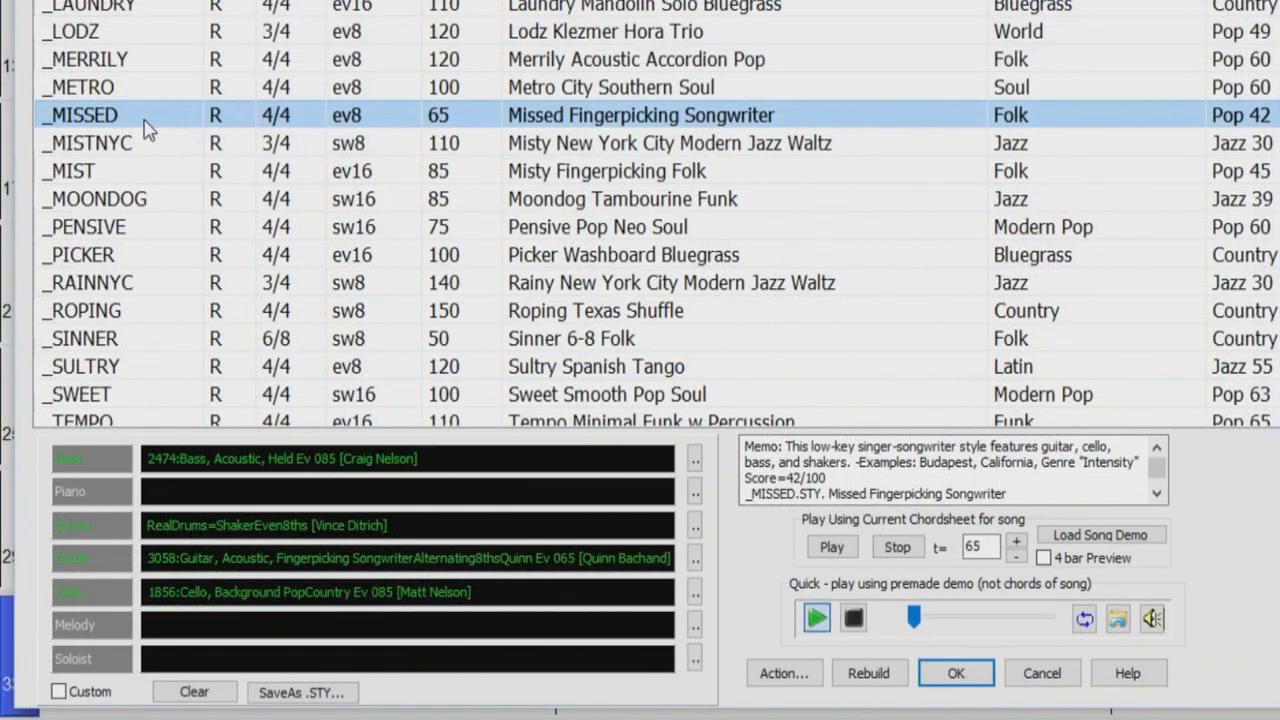
right_click(83, 382)
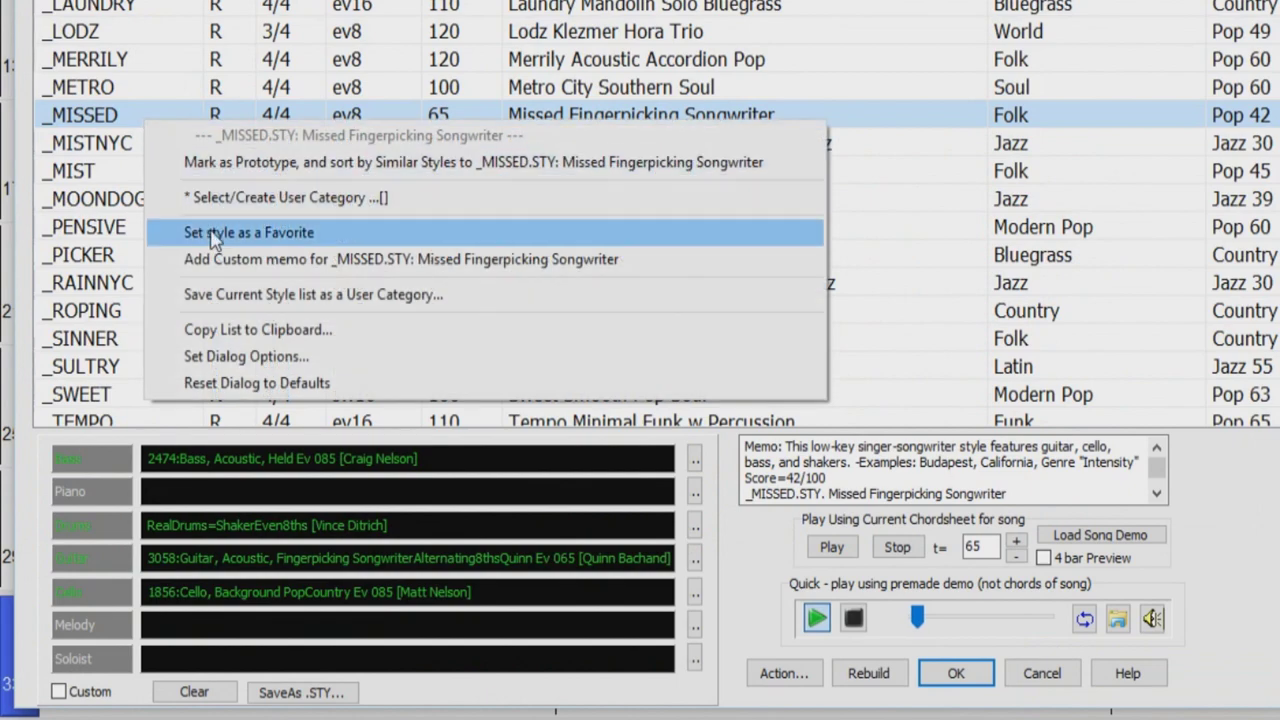
left_click(272, 233)
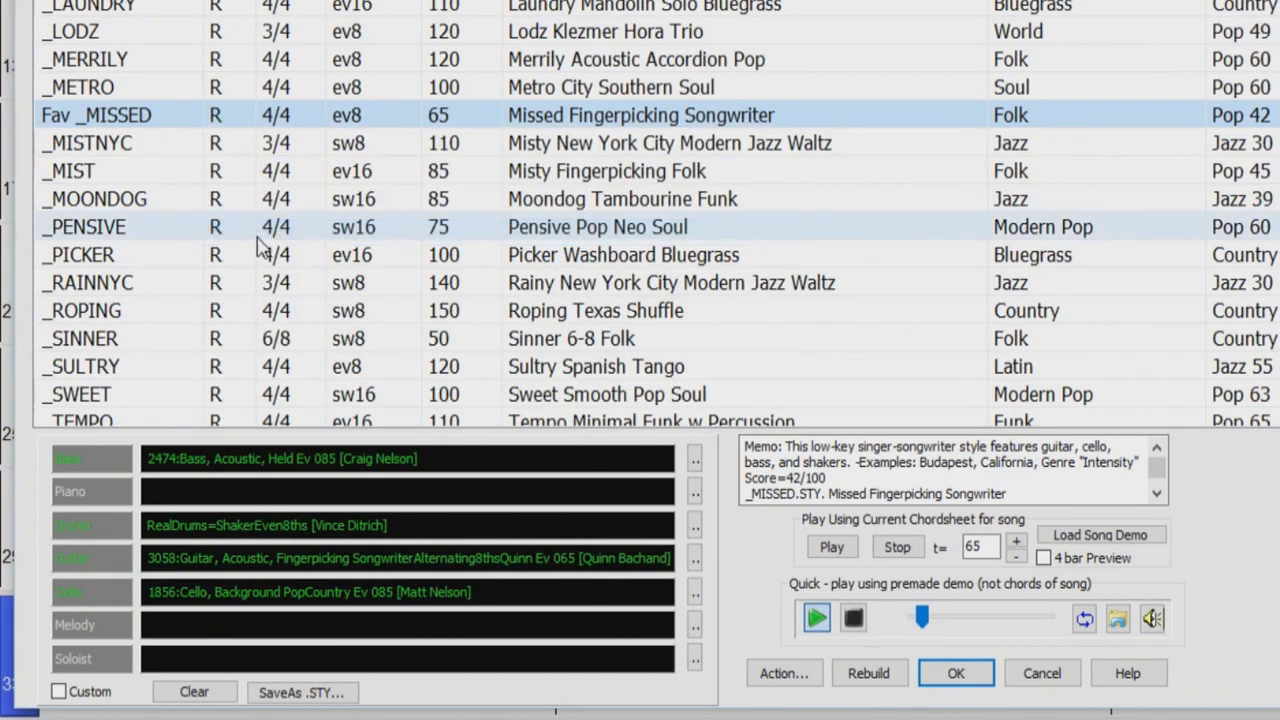
left_click(272, 255)
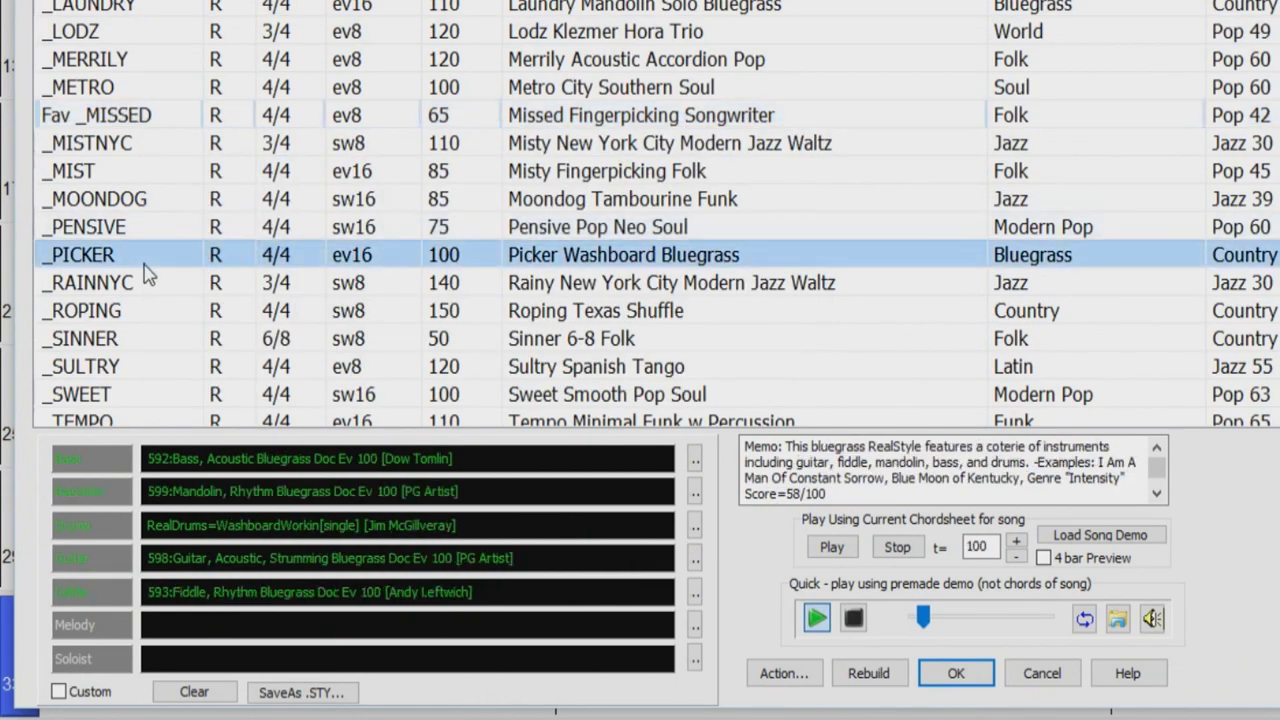
left_click(783, 673)
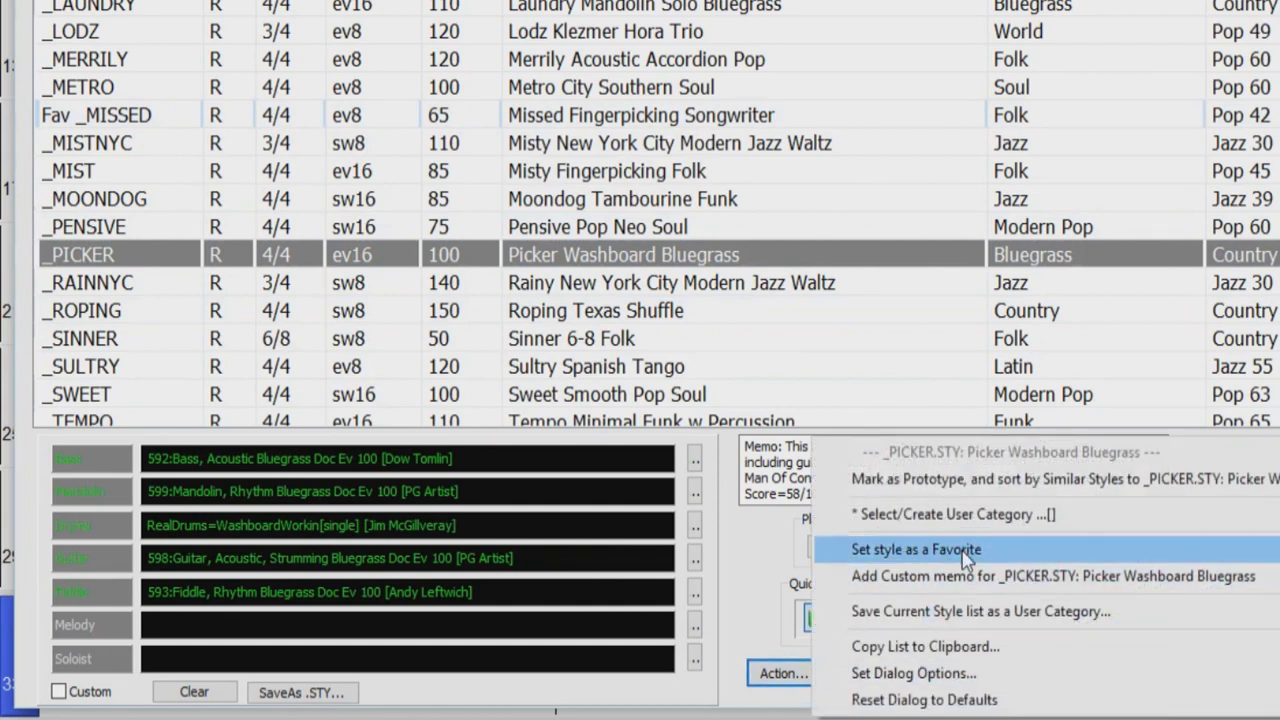
left_click(120, 284)
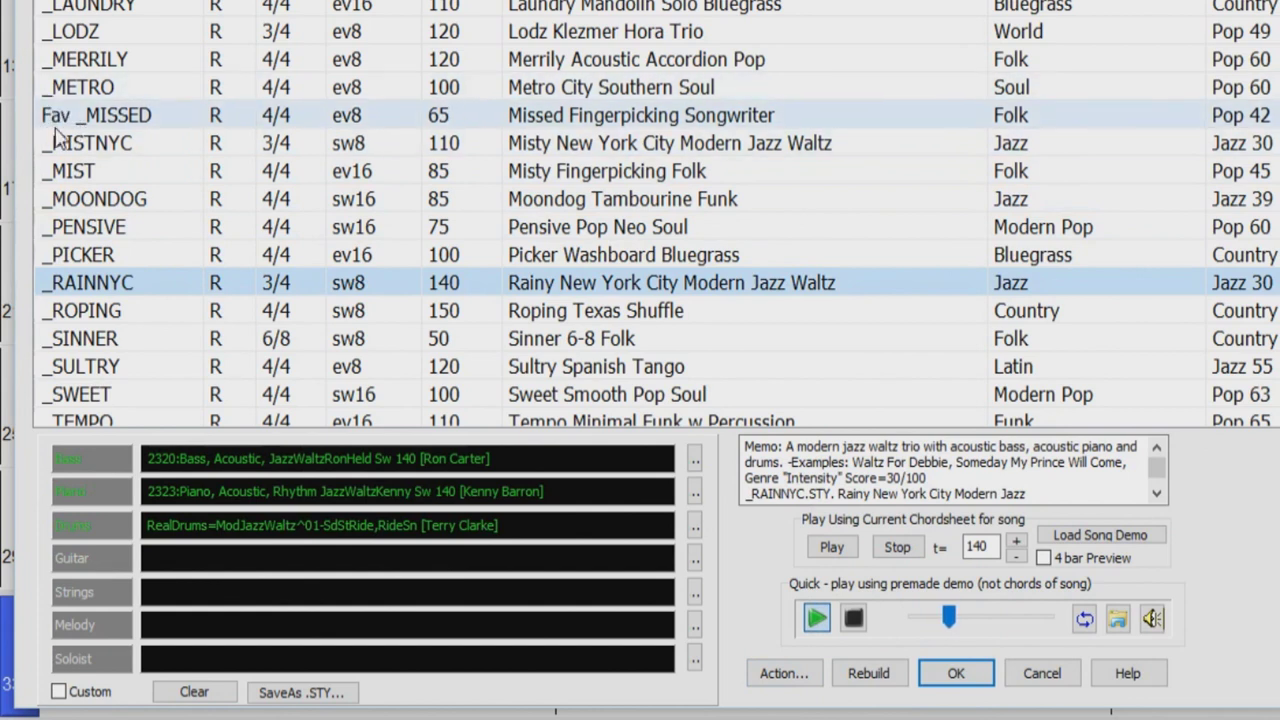
right_click(130, 125)
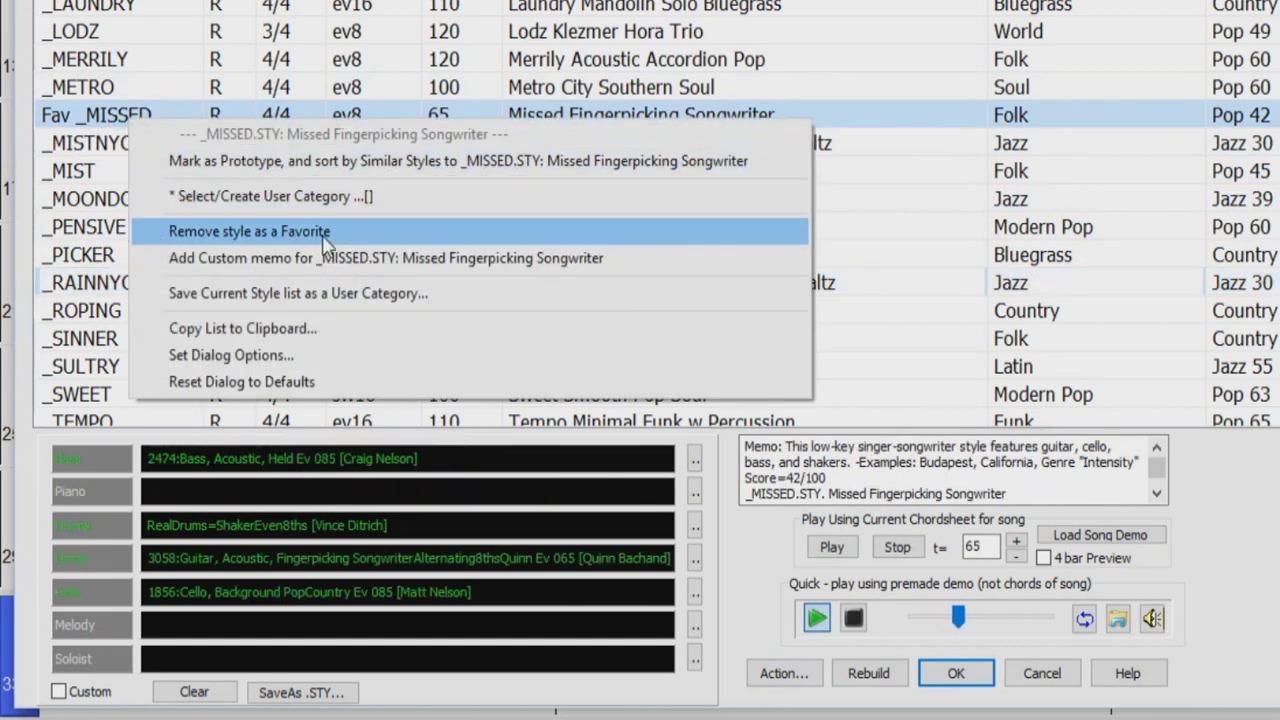
left_click(276, 236)
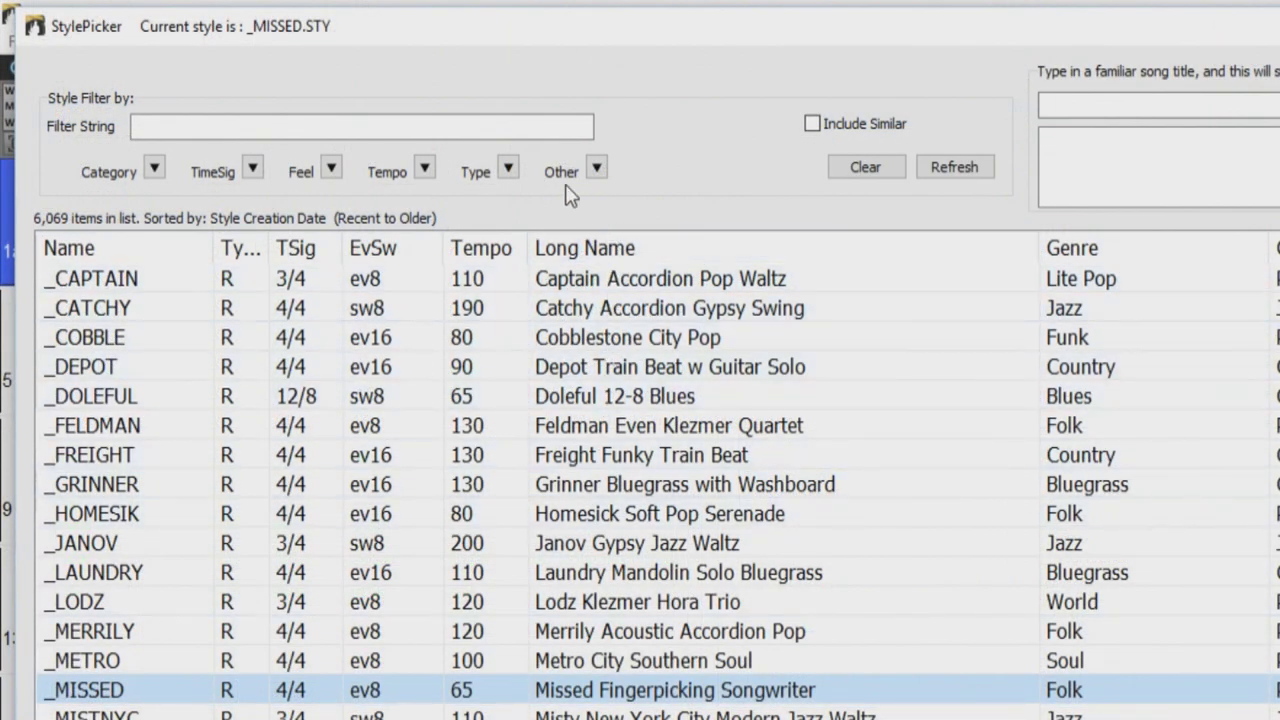
Step: Filter the StylePicker to show only FAVORITES, then clear the filter to list all styles
left_click(596, 168)
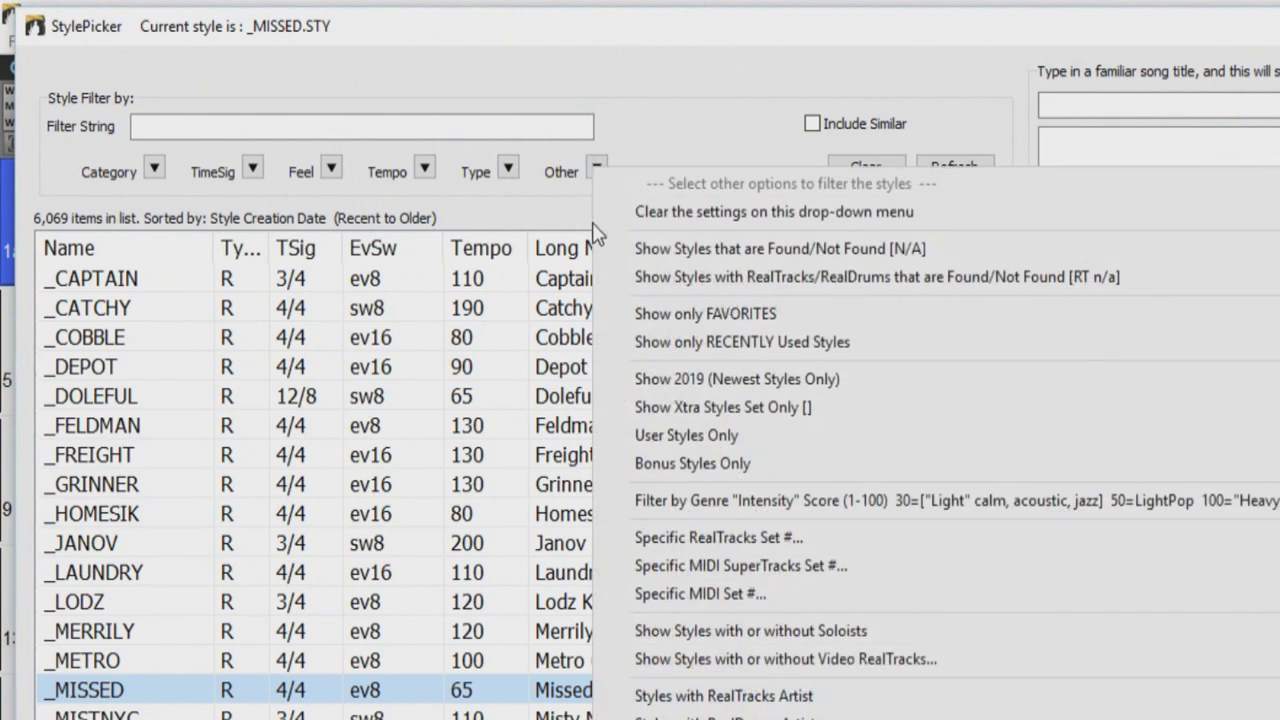
left_click(681, 318)
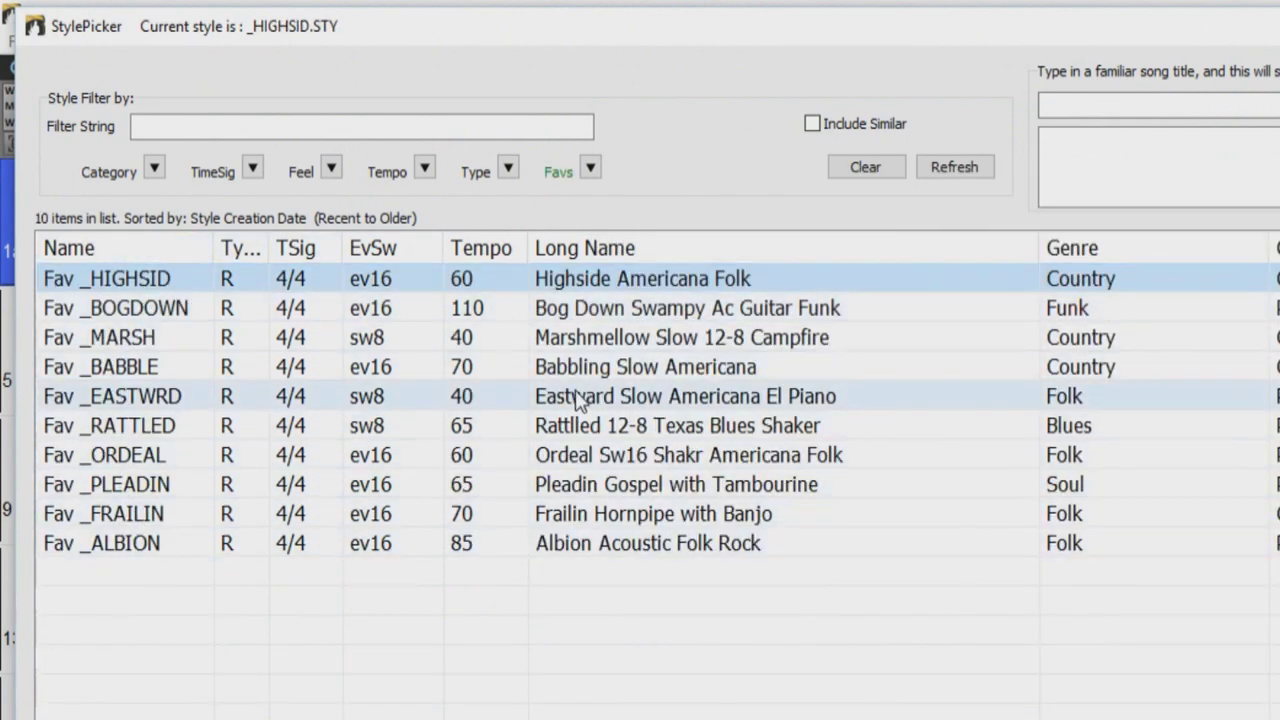
left_click(876, 176)
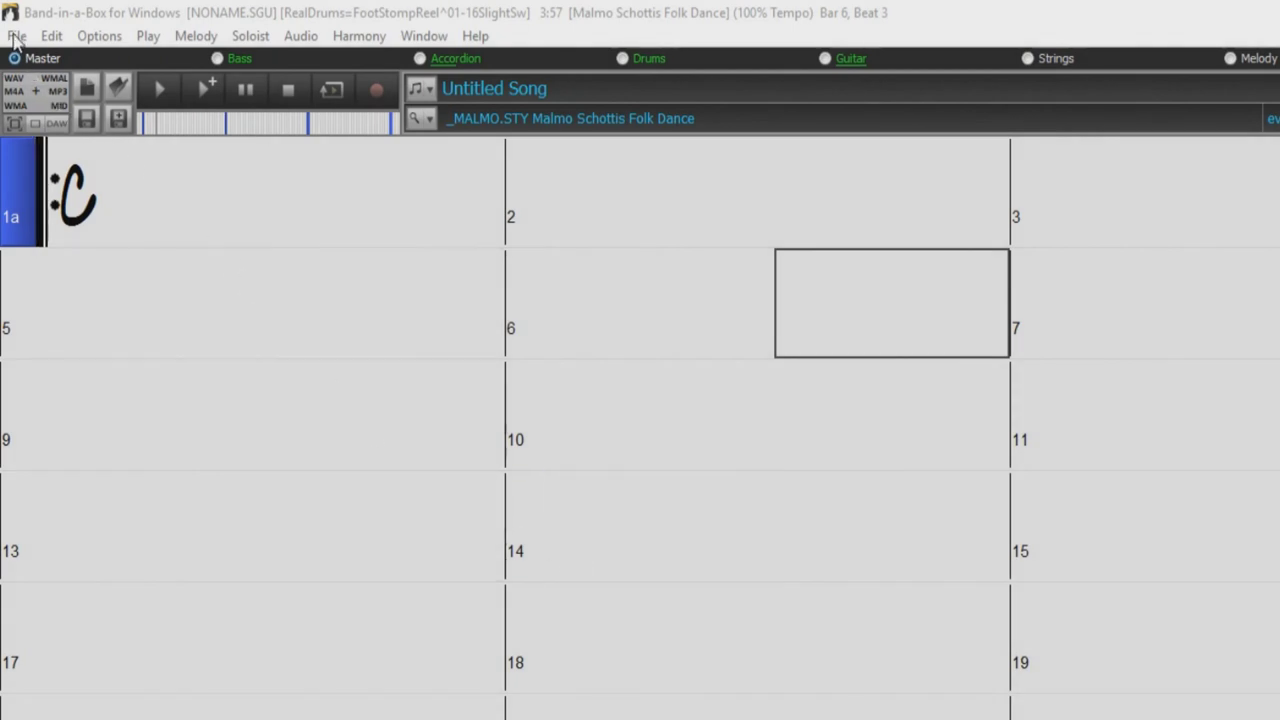
Step: Bring up Favorite Styles via File > Load Style Special, then reopen it with Shift+F9
left_click(17, 40)
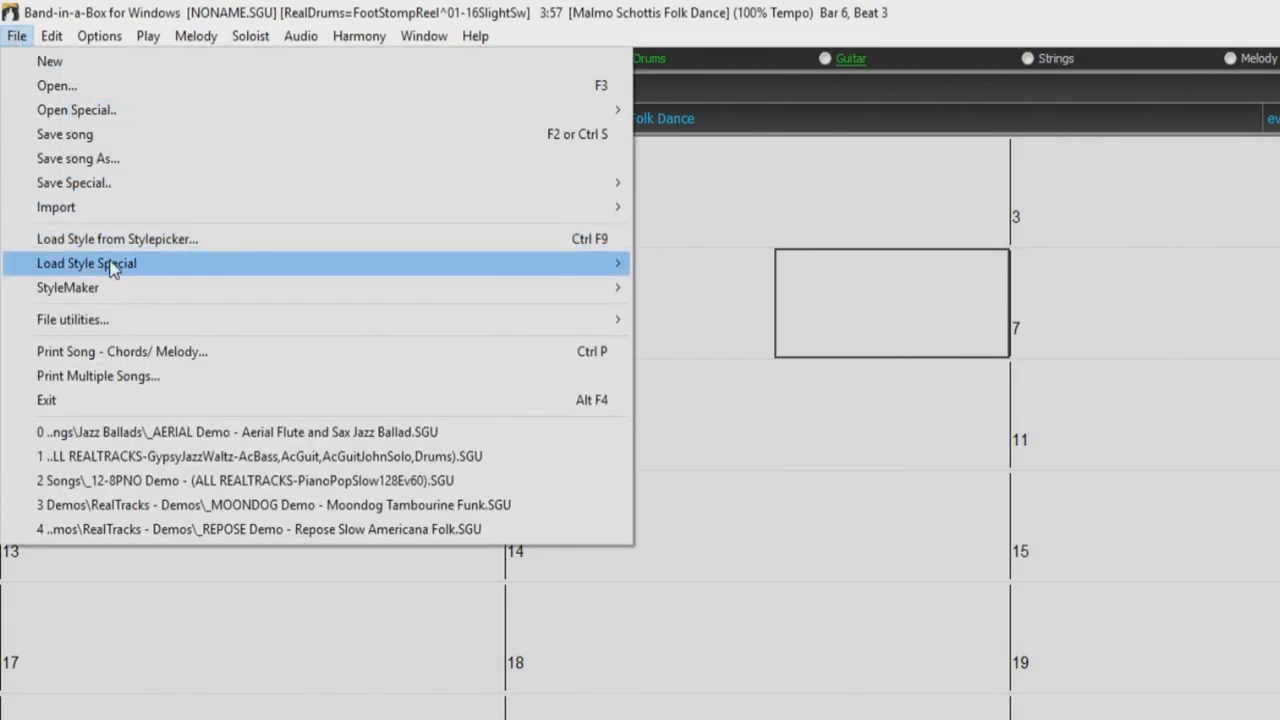
mouse_move(100, 263)
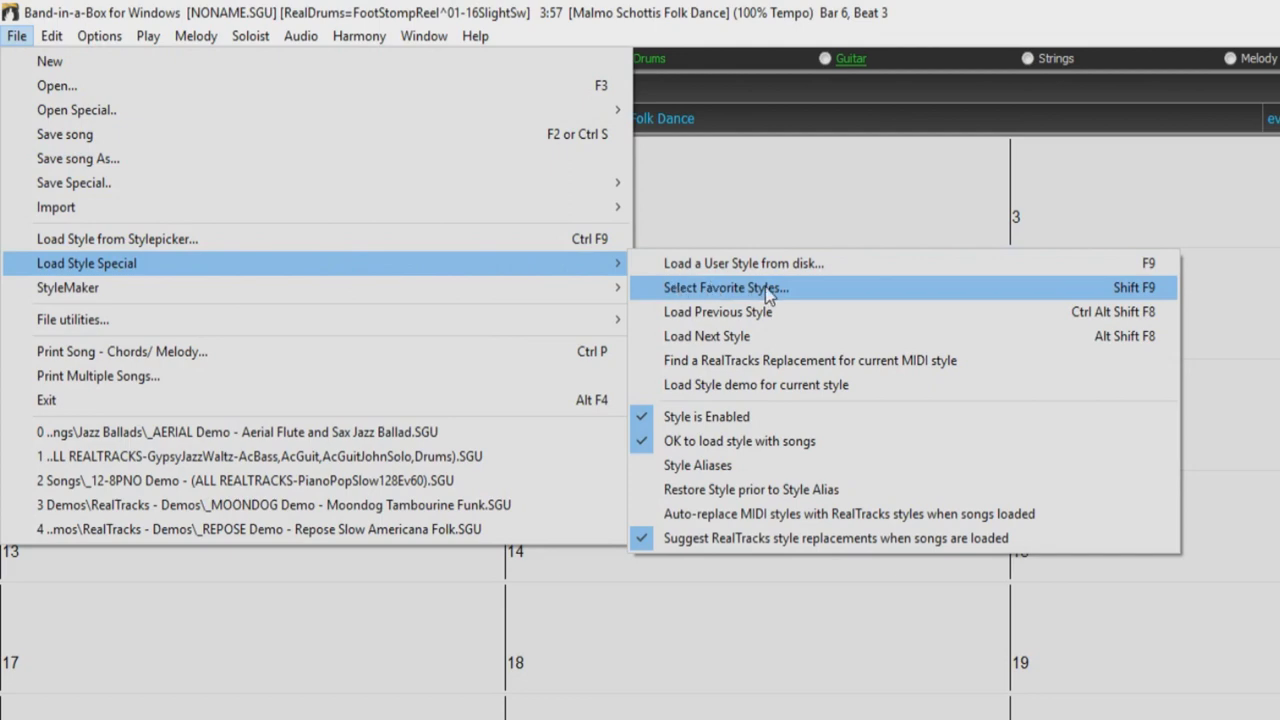
left_click(712, 288)
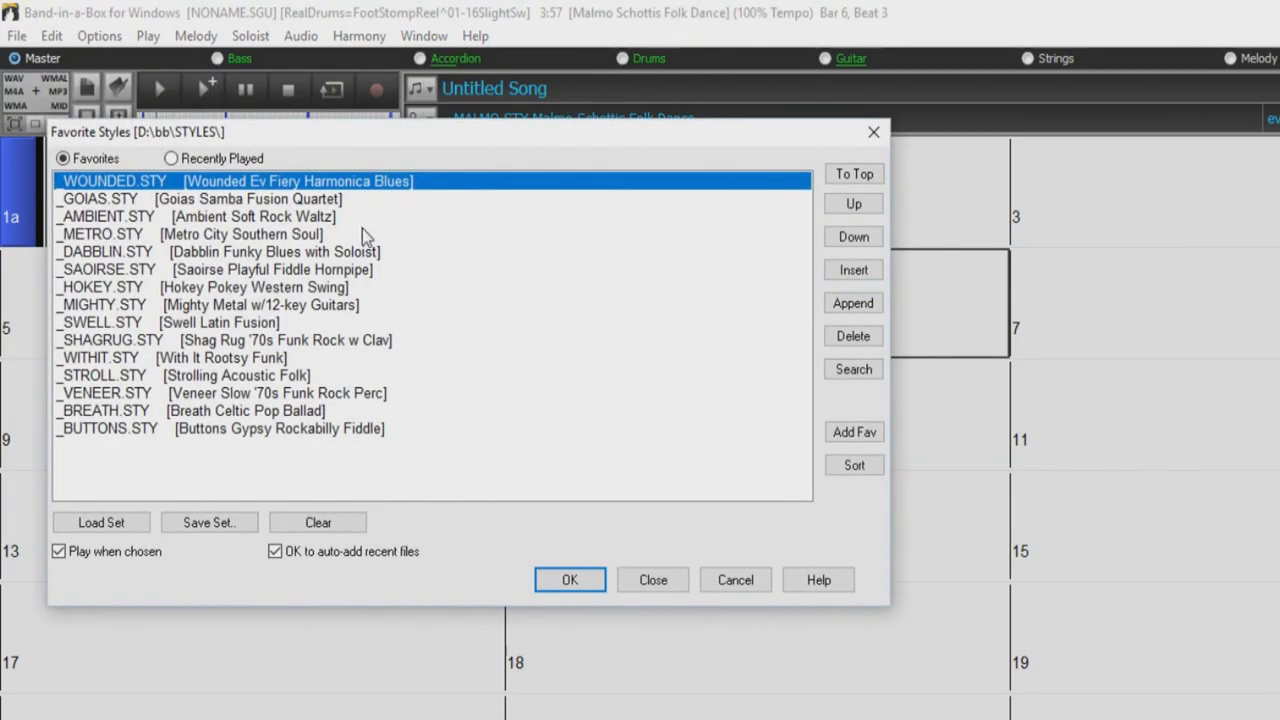
left_click(654, 576)
left_click(431, 119)
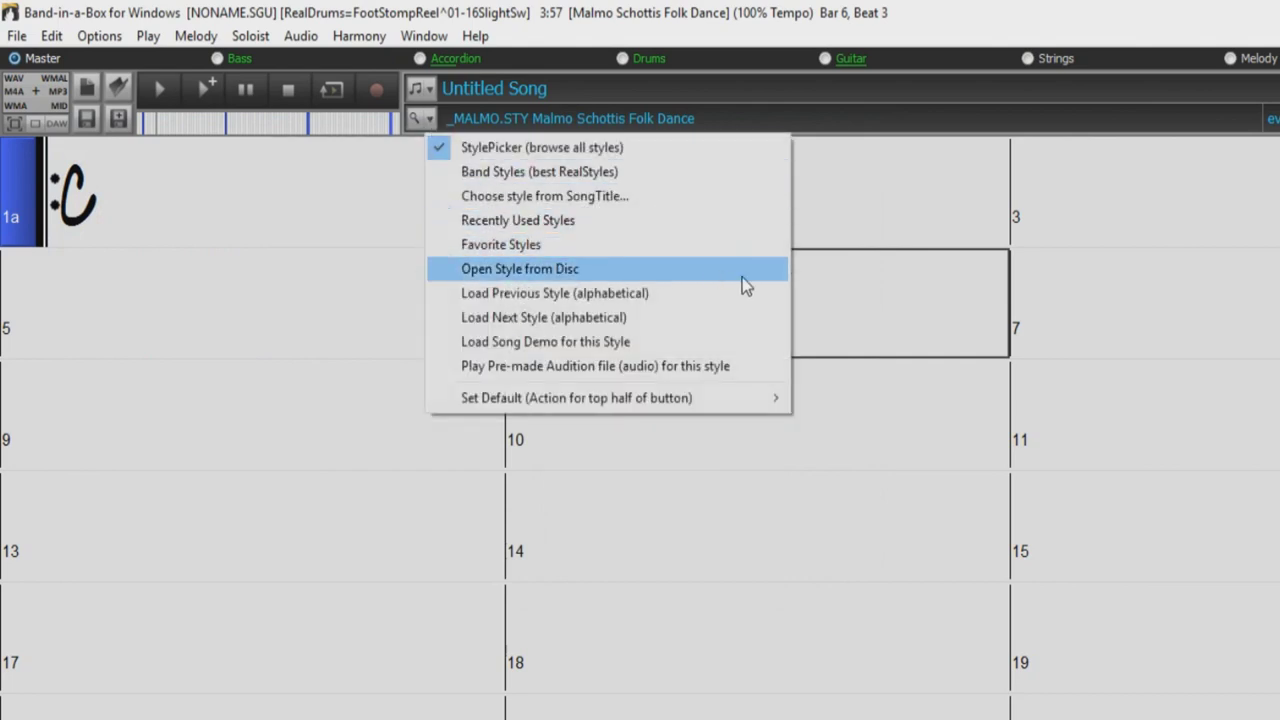
left_click(867, 314)
key("shift+F9")
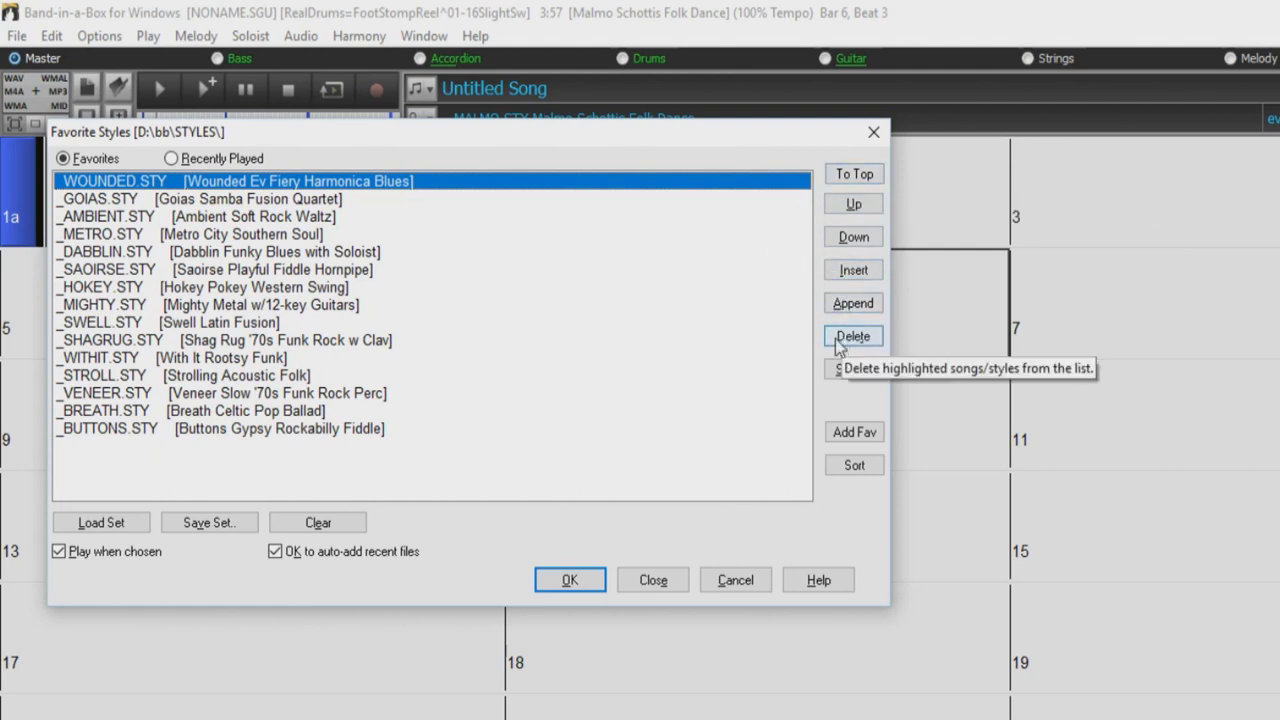
left_click(853, 369)
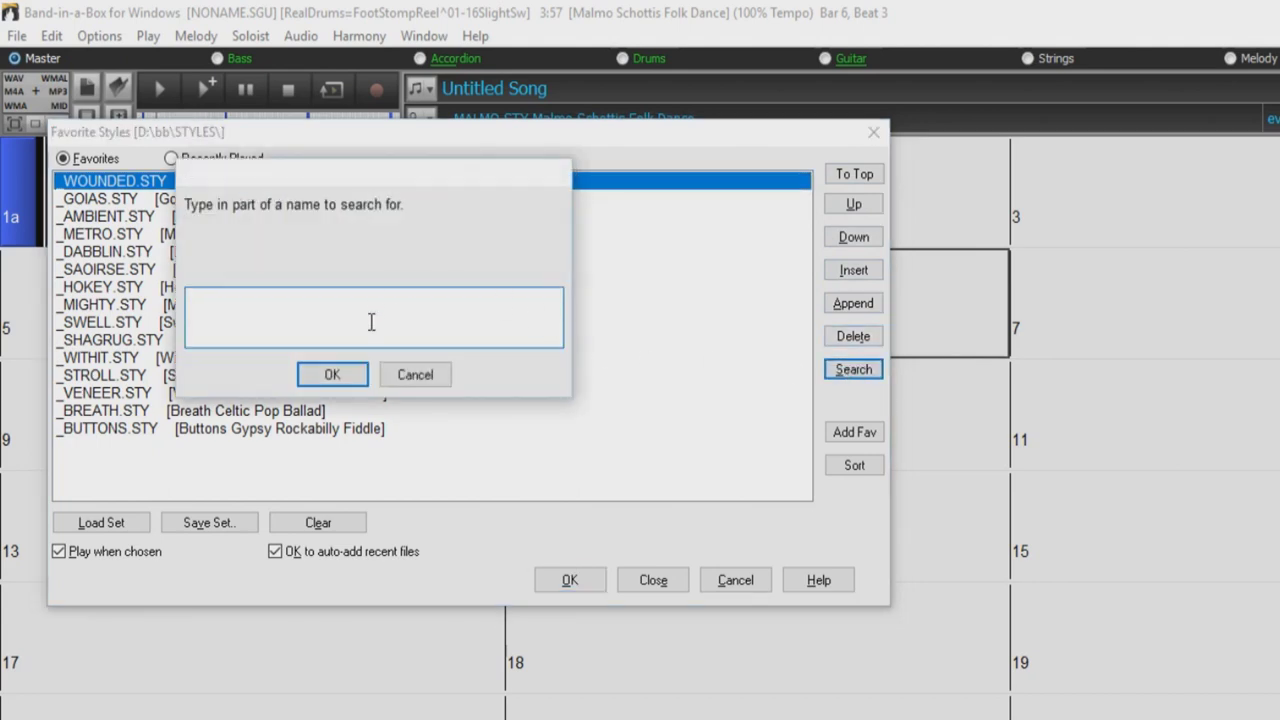
left_click(441, 378)
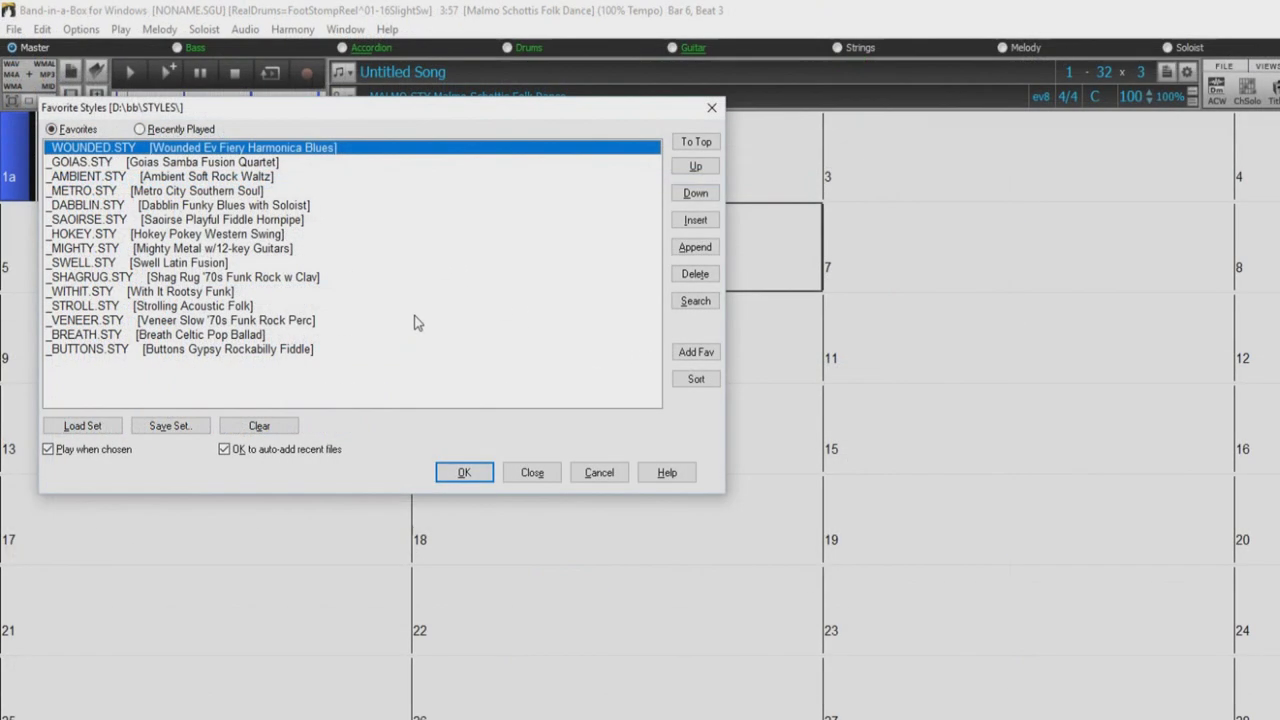
left_click(696, 352)
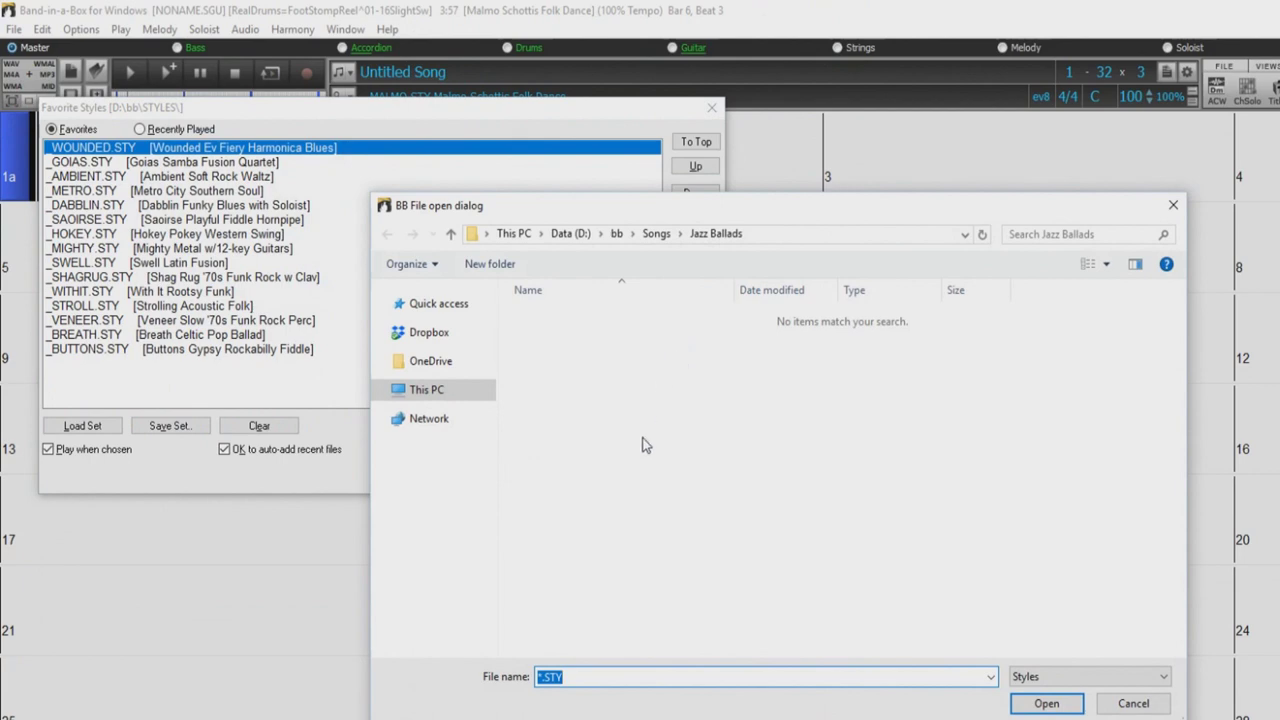
left_click(1133, 703)
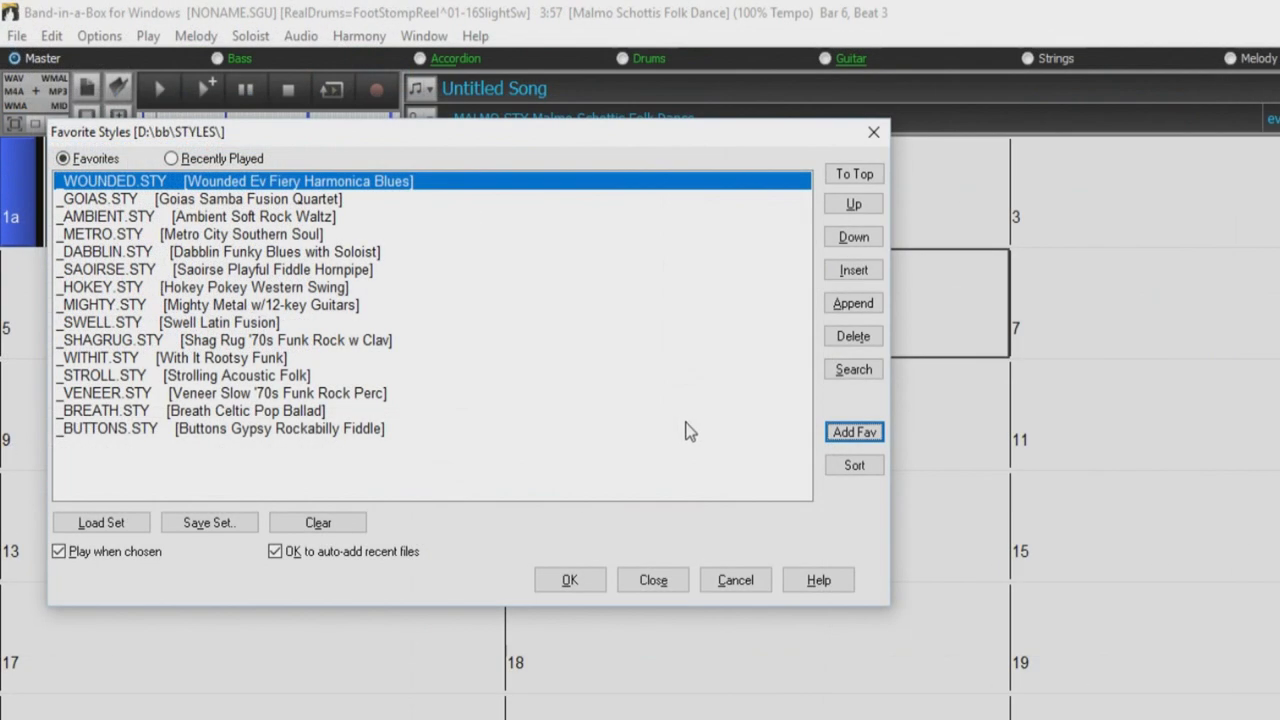
left_click(864, 474)
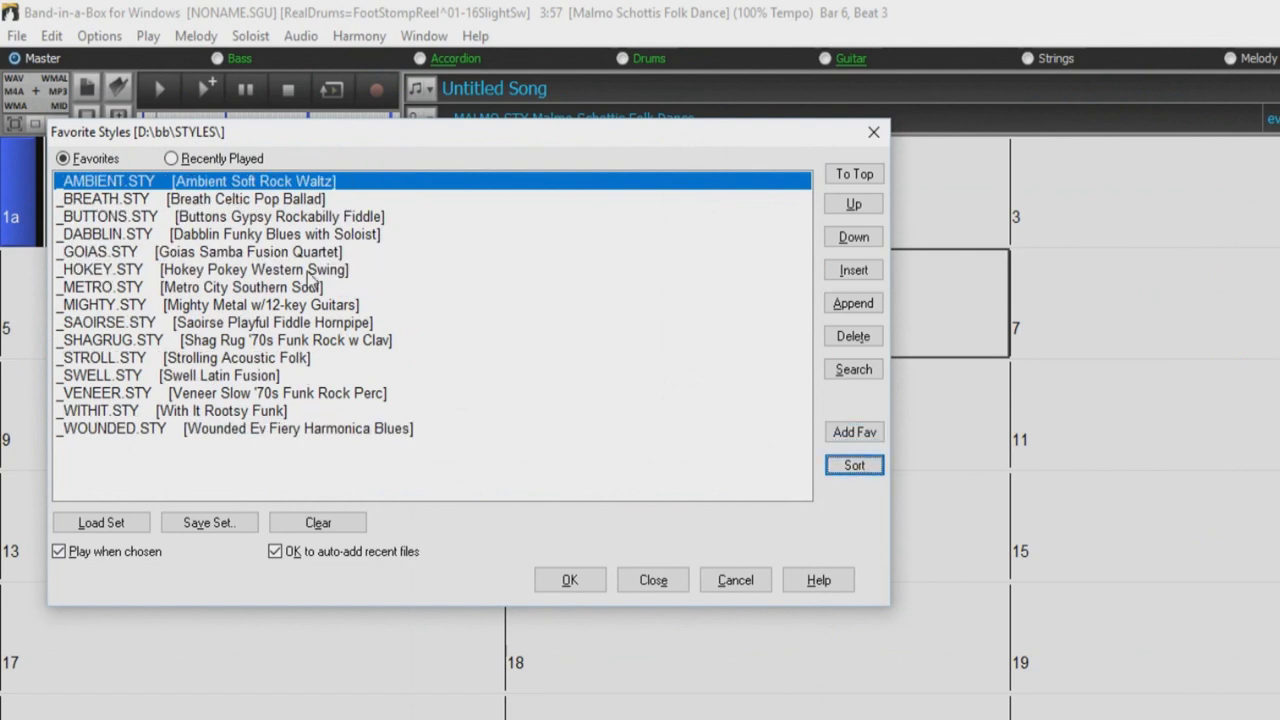
Step: Add the recently played AERIAL.STY to the favorites and return to the Favorites list
left_click(214, 161)
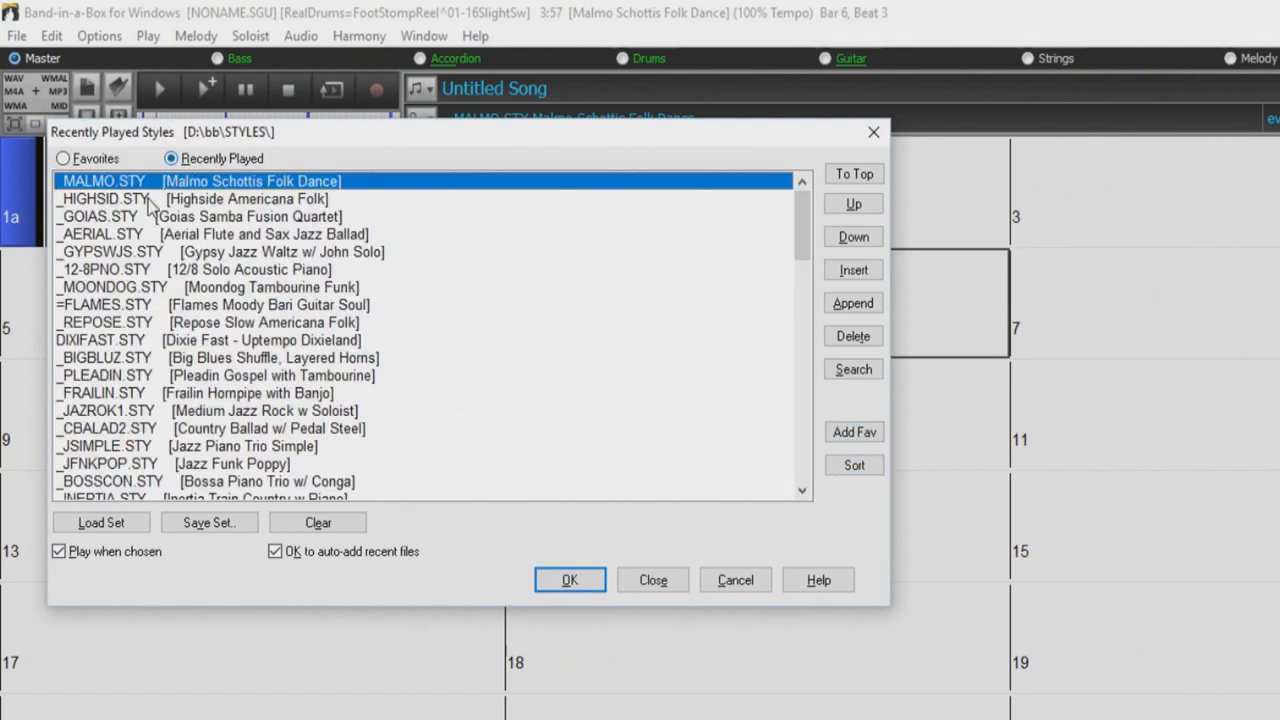
left_click(125, 235)
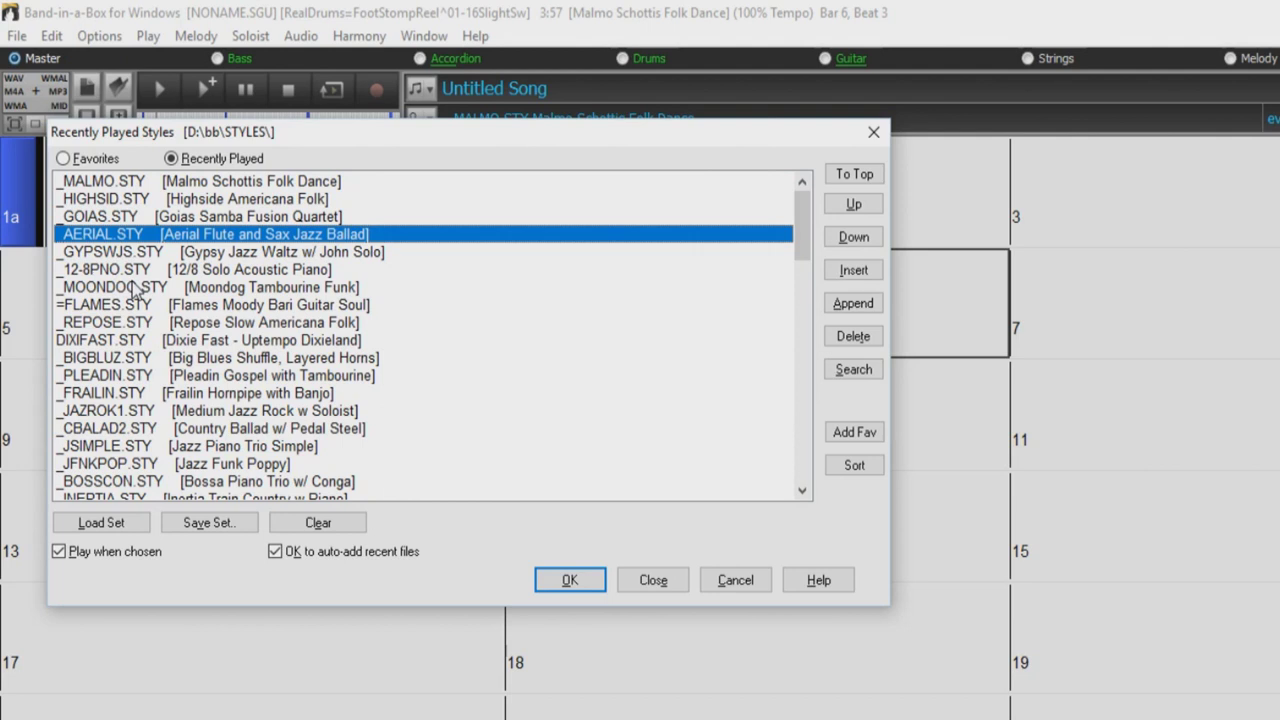
left_click(866, 438)
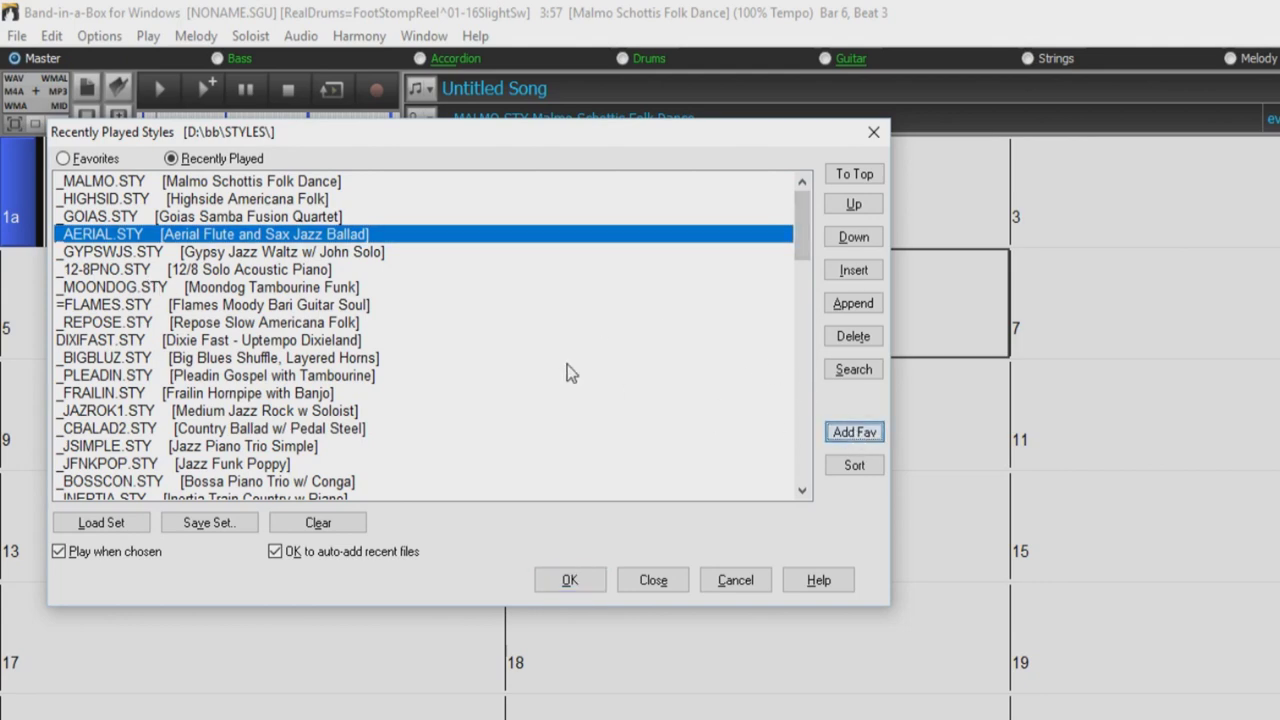
left_click(90, 160)
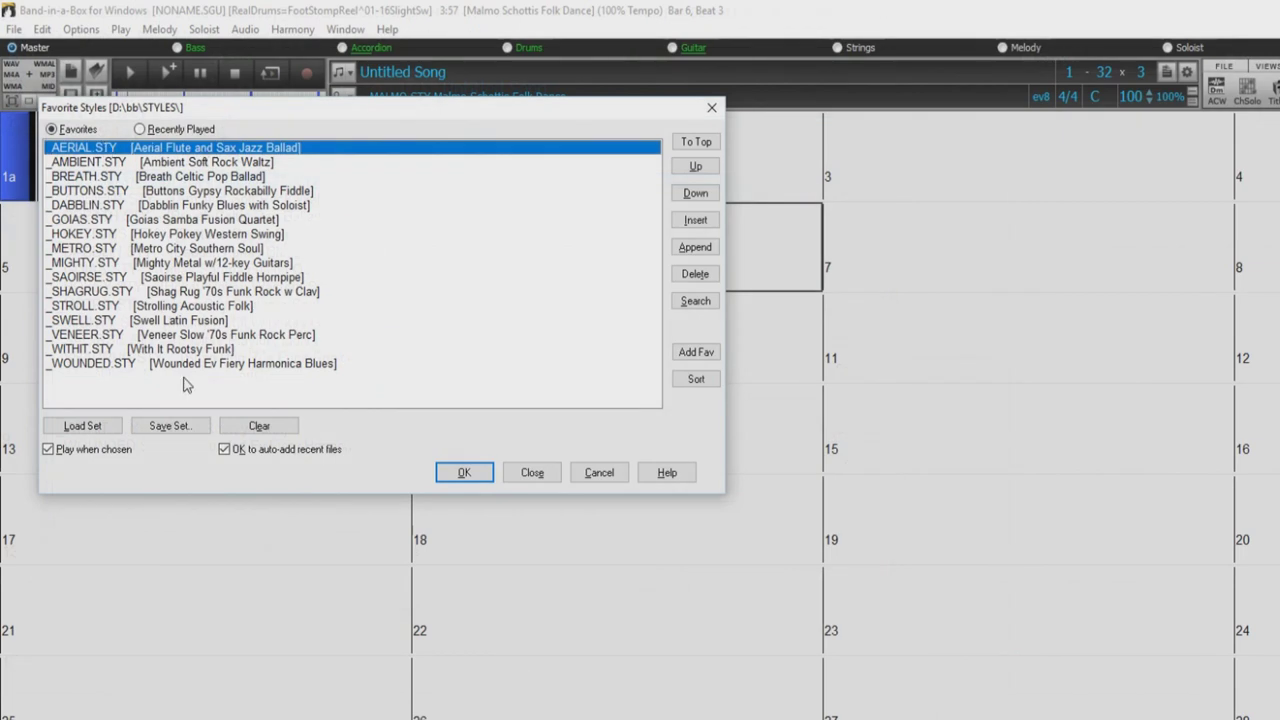
Step: Save the current favorites as the set file 'new fave'
left_click(191, 428)
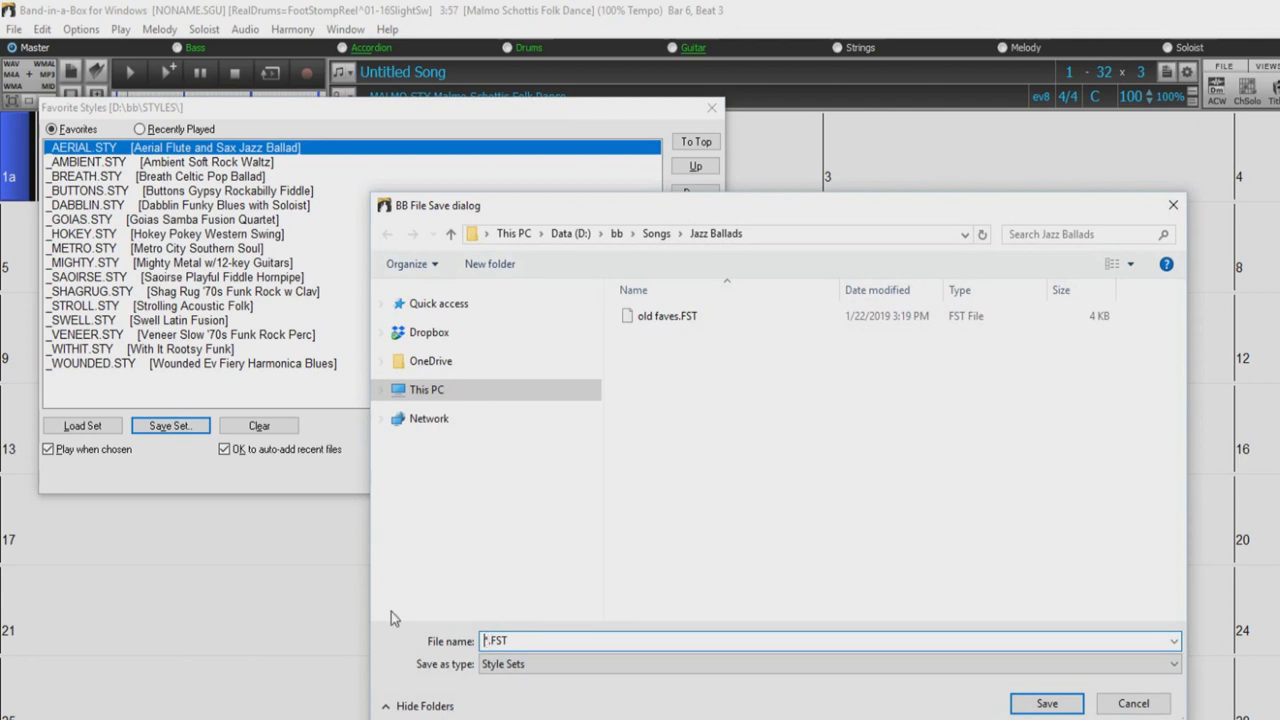
type("new faves")
key("Return")
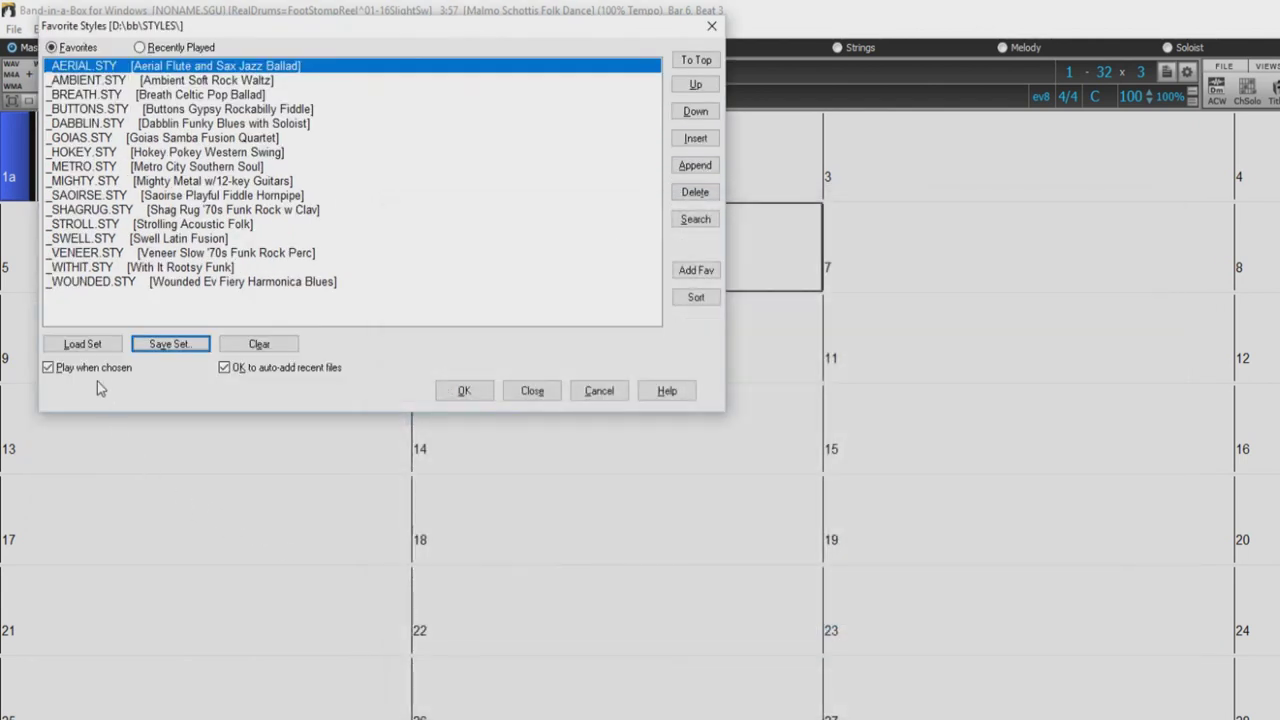
Step: Load the saved favorites set old faves.FST
left_click(94, 349)
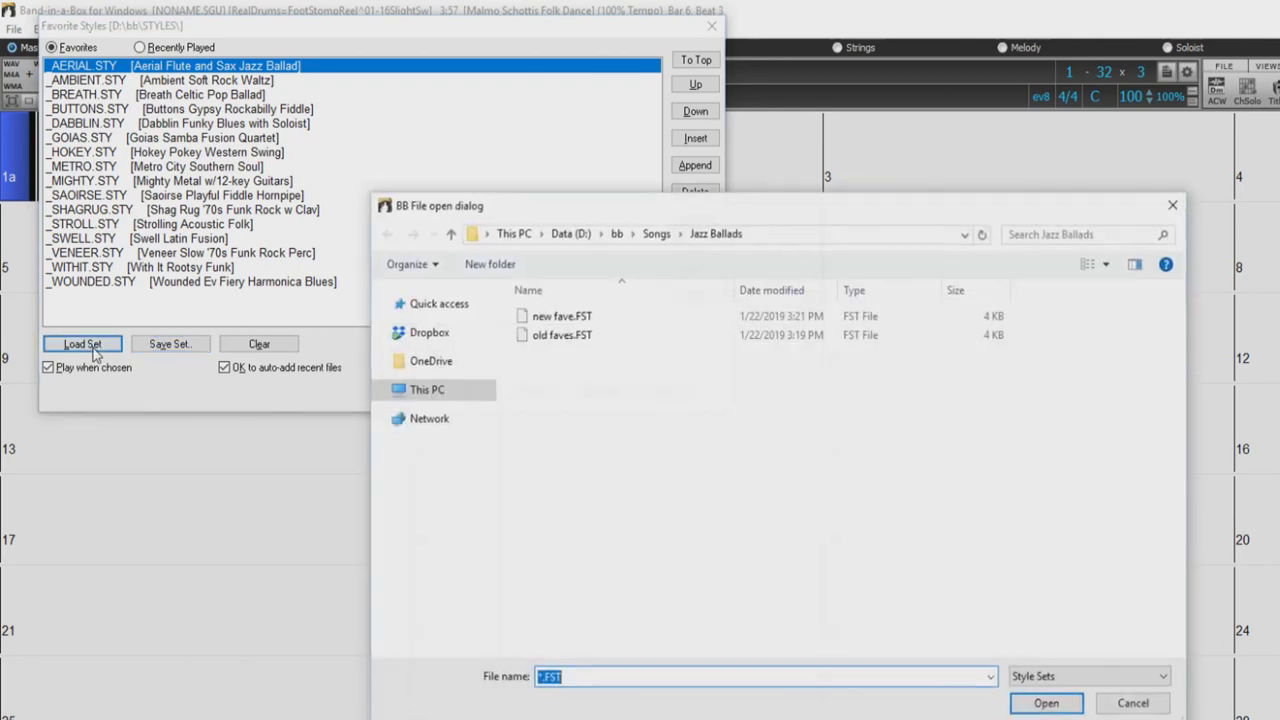
left_click(557, 340)
double_click(557, 336)
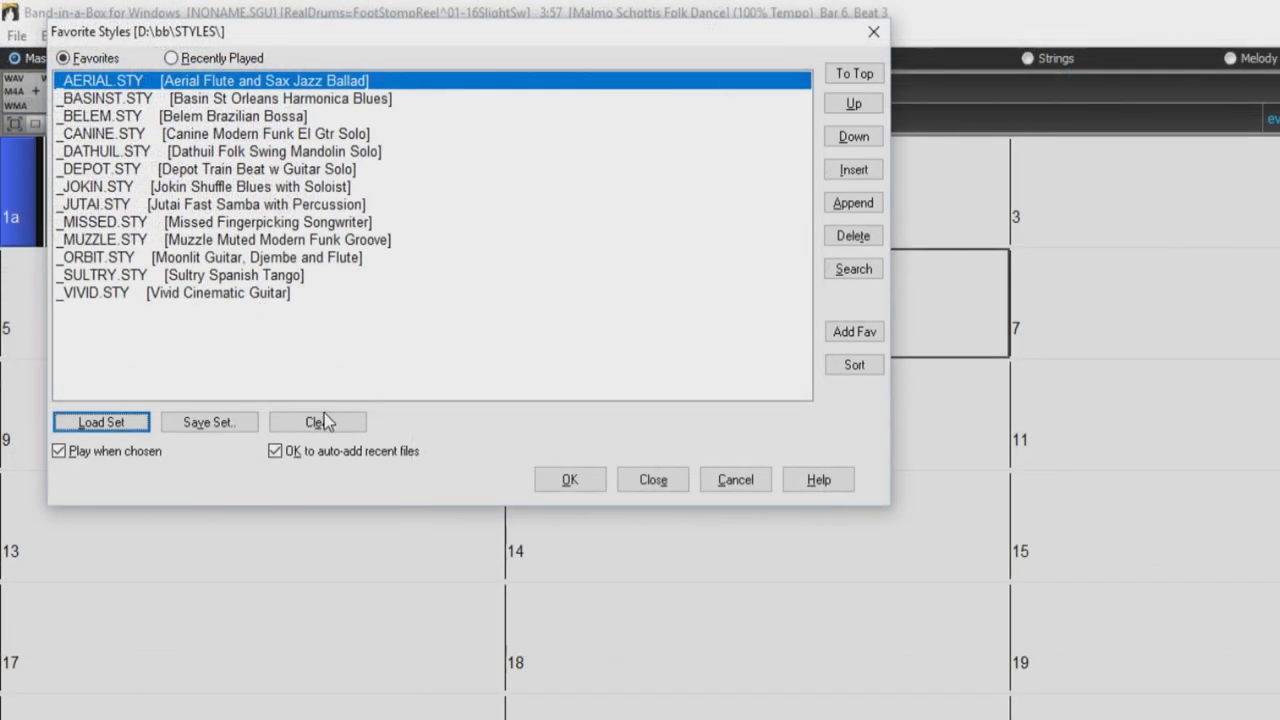
Step: Remove all styles from the favorites list and close the Favorite Styles dialog
left_click(323, 421)
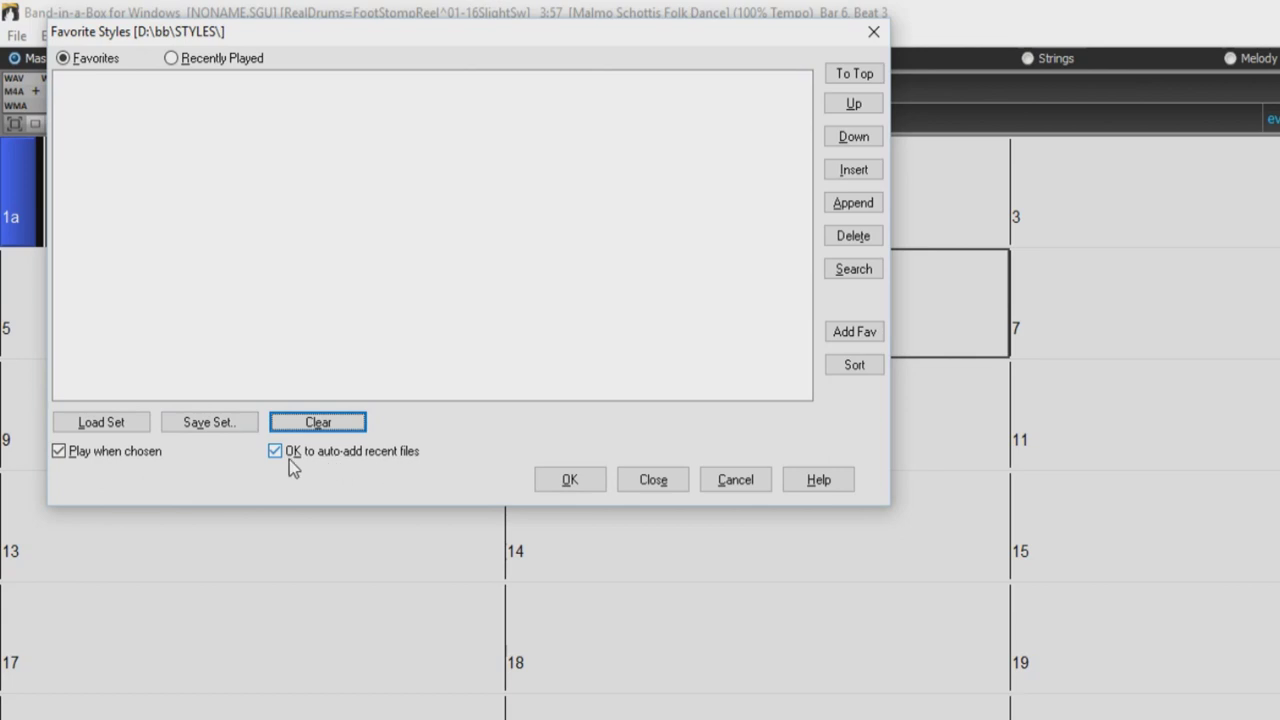
mouse_move(289, 459)
left_click(653, 482)
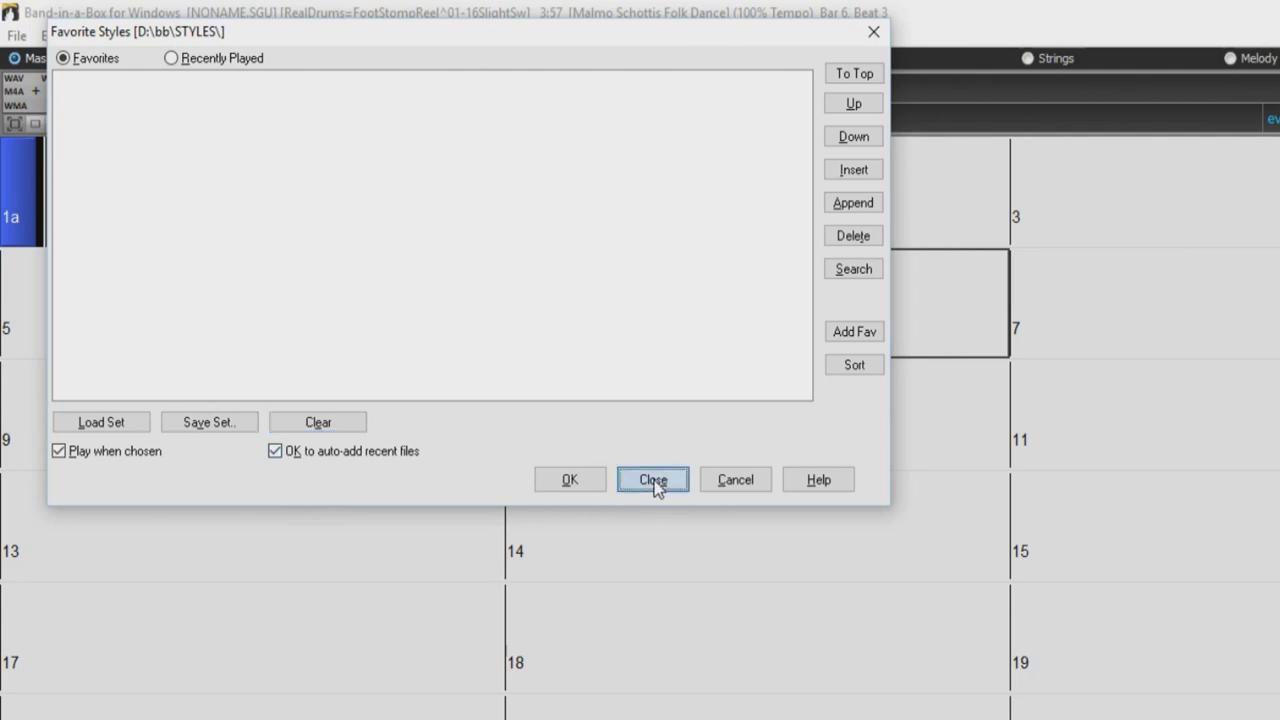